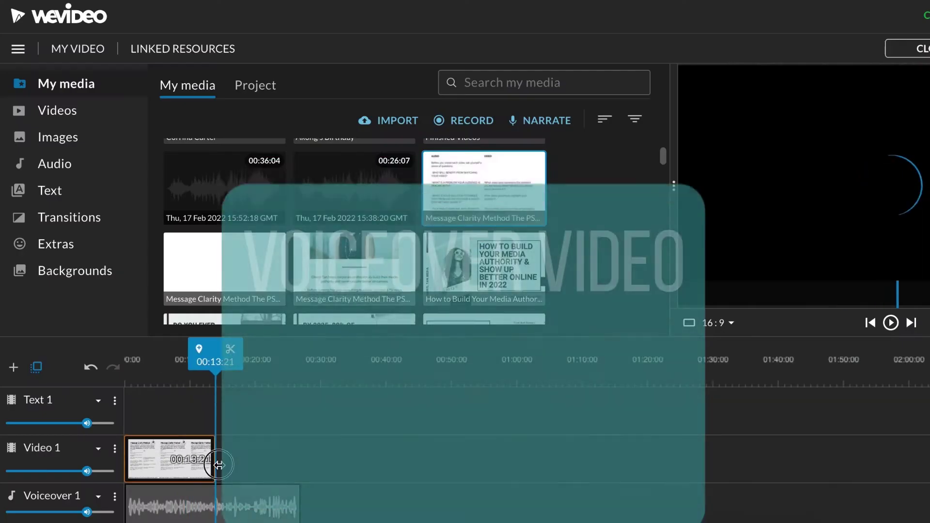
Step: Extend the Video 1 PDF clip so it ends with the voiceover at 00:27:01
drag(218, 465, 298, 463)
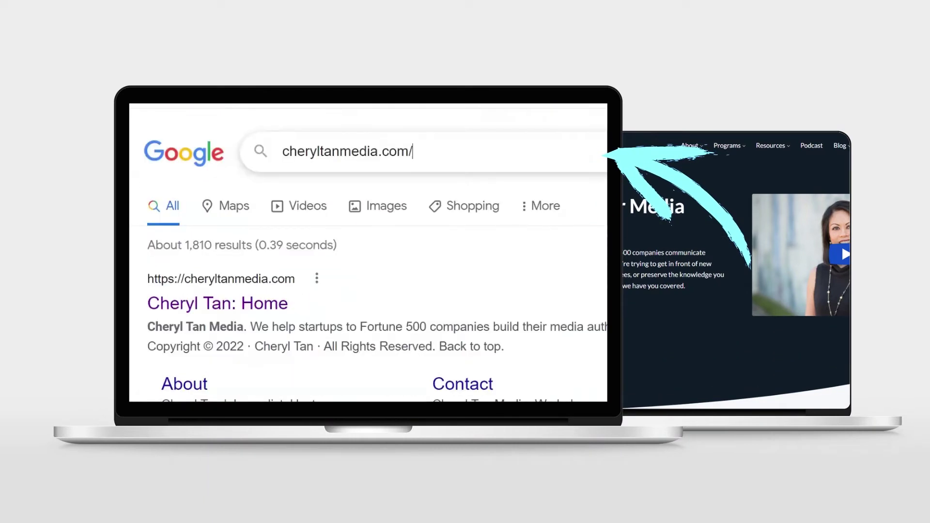
Step: Type 'ram' after the site address in the Google search box to continue the framework page path
text(ram)
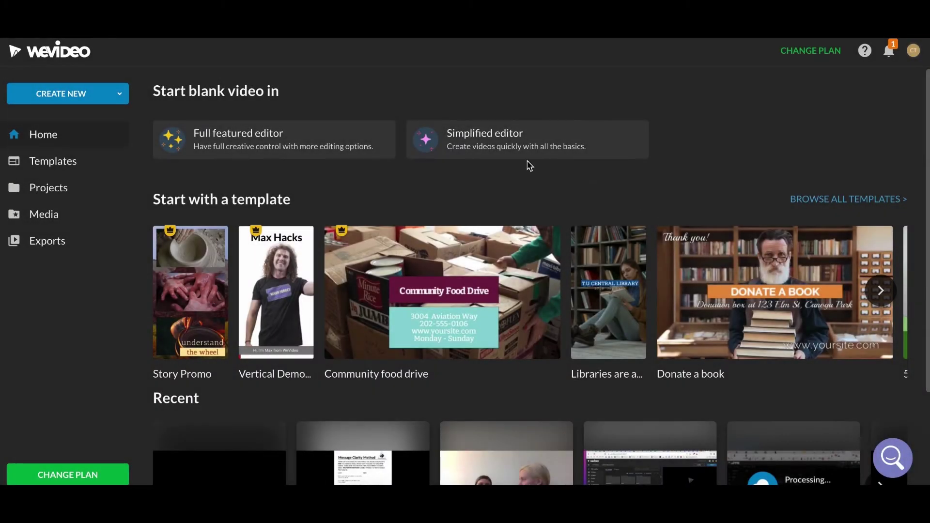
Step: Create a new blank Video project from the CREATE NEW menu
click(69, 97)
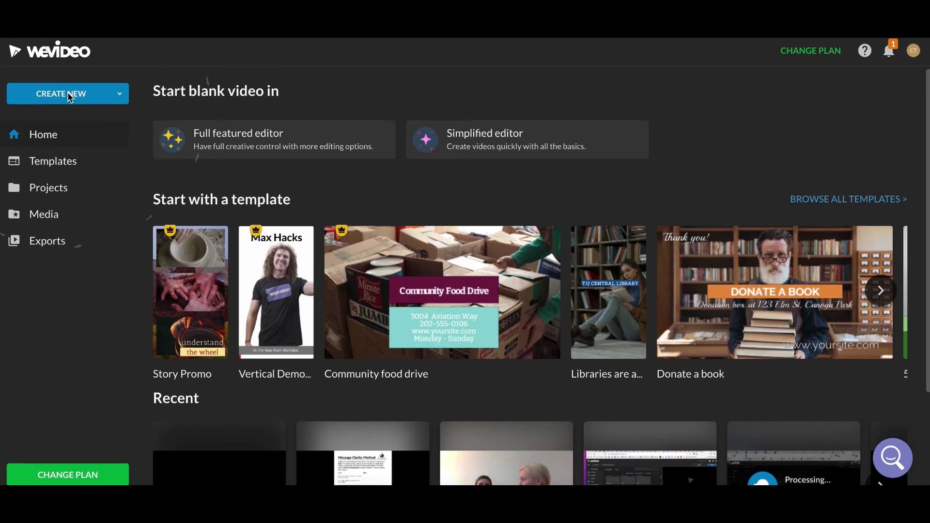
click(119, 97)
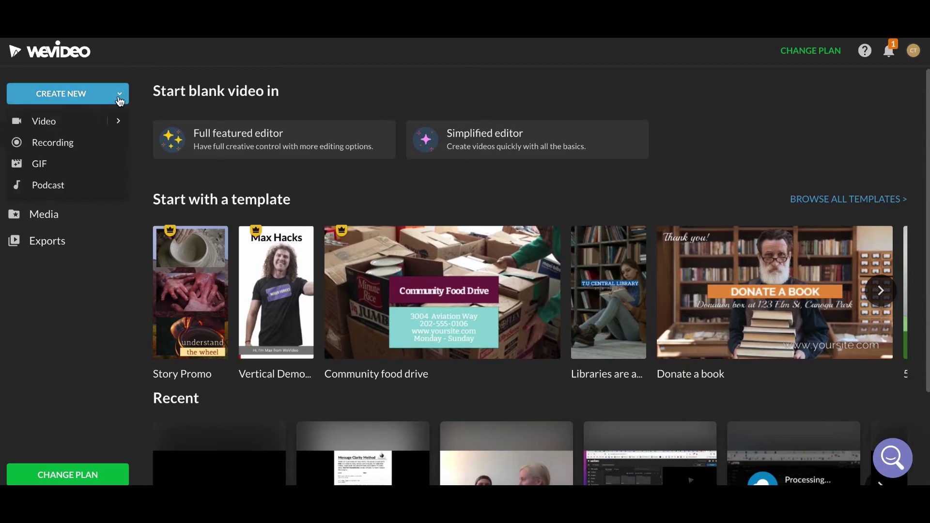
click(50, 125)
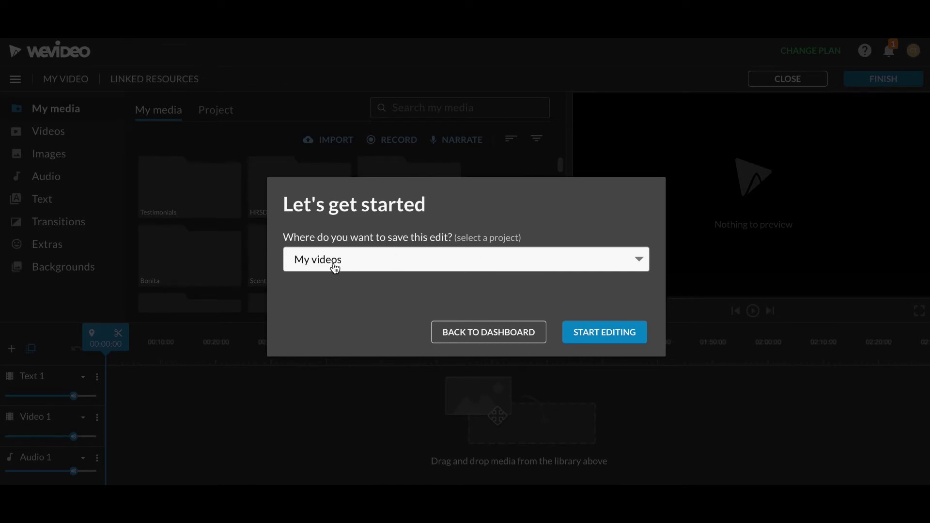
Step: Keep My videos as the save location and start editing the new project
click(615, 332)
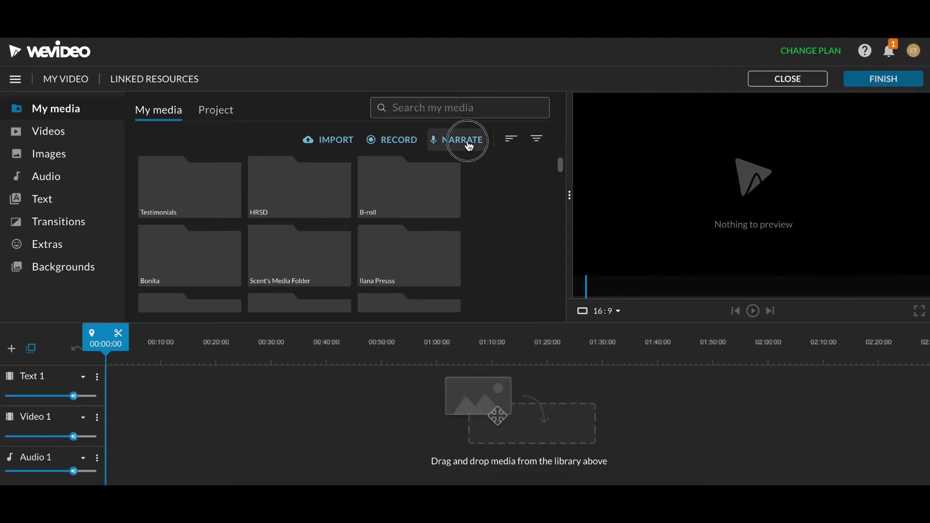
Step: Record a voice narration of about 36 seconds with the narration recorder
click(469, 145)
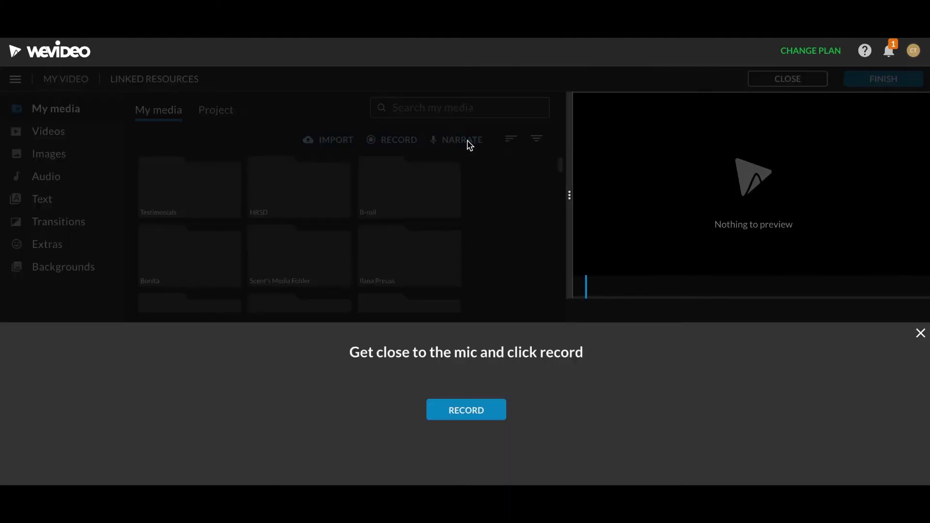
click(466, 422)
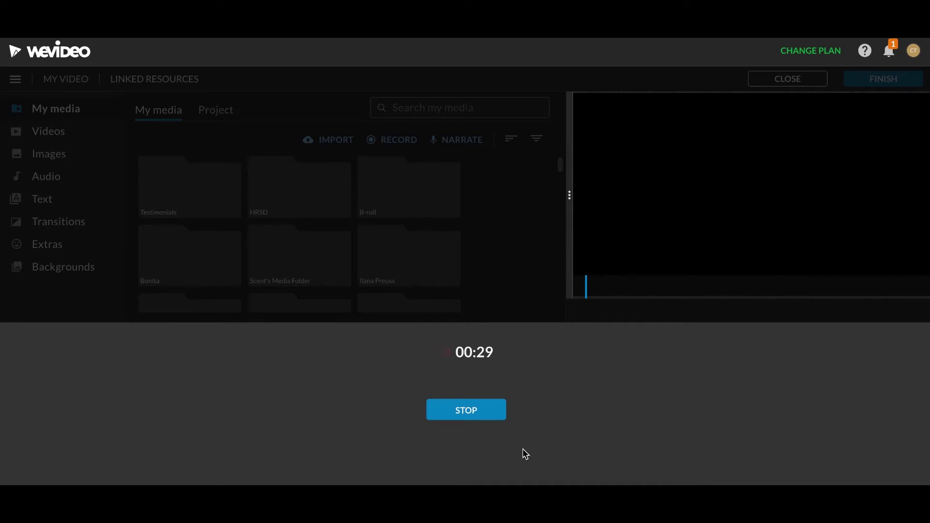
click(467, 416)
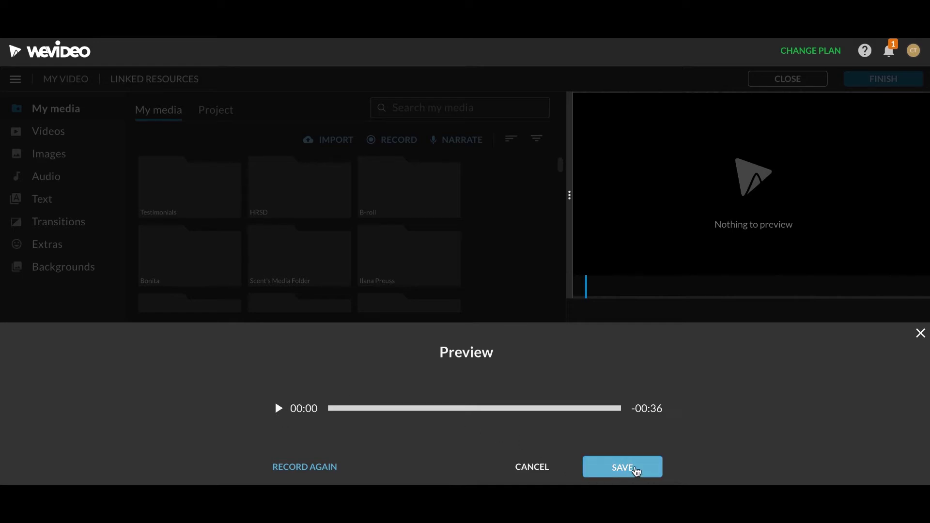
Step: Save the narration to Voiceover 1 and play it back to locate the cut near 9 seconds
click(635, 468)
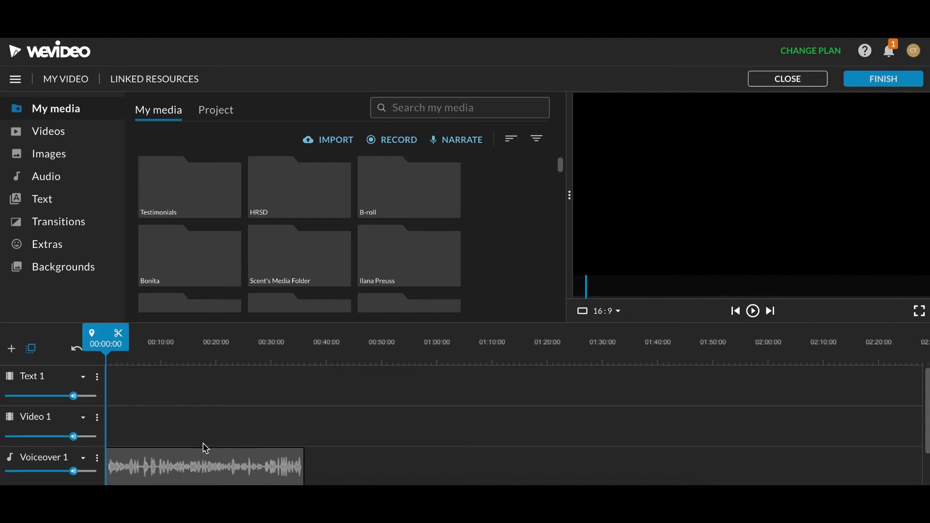
key(space)
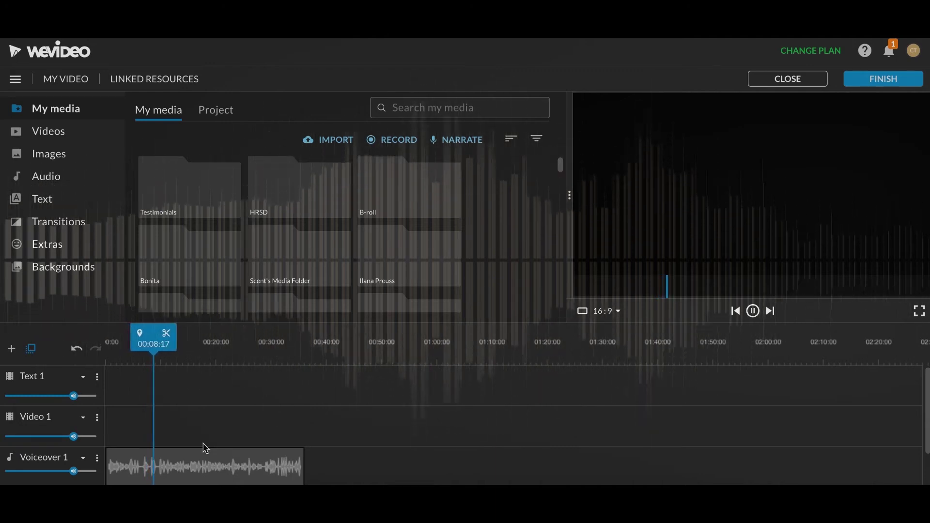
key(space)
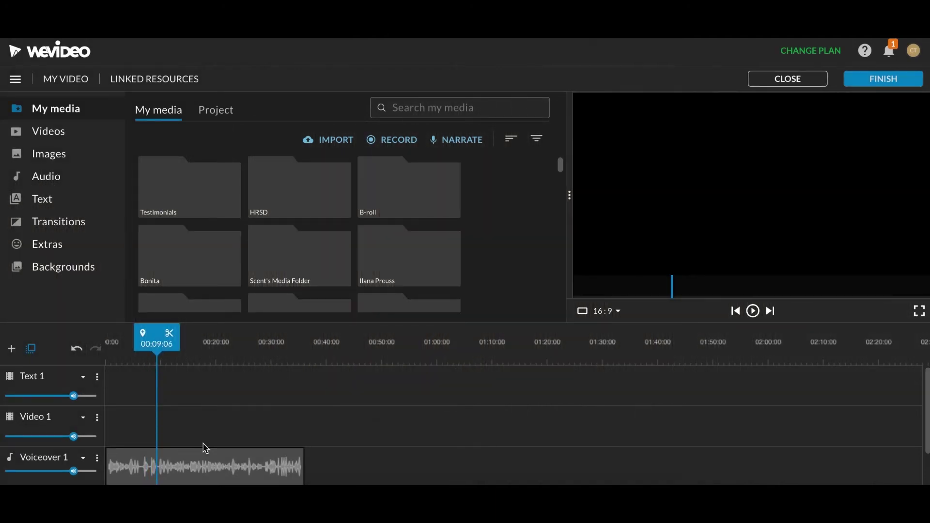
click(141, 468)
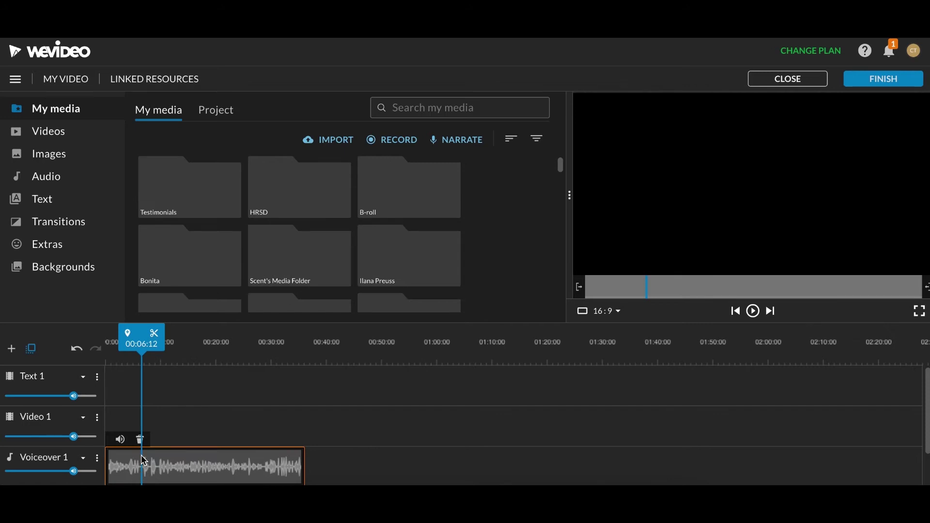
key(space)
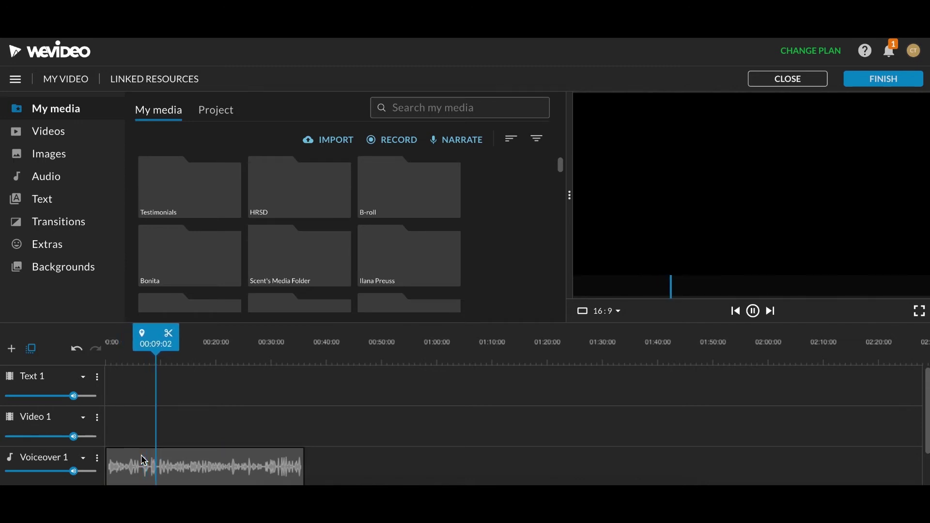
Step: Split the voiceover at 00:09:03
click(141, 456)
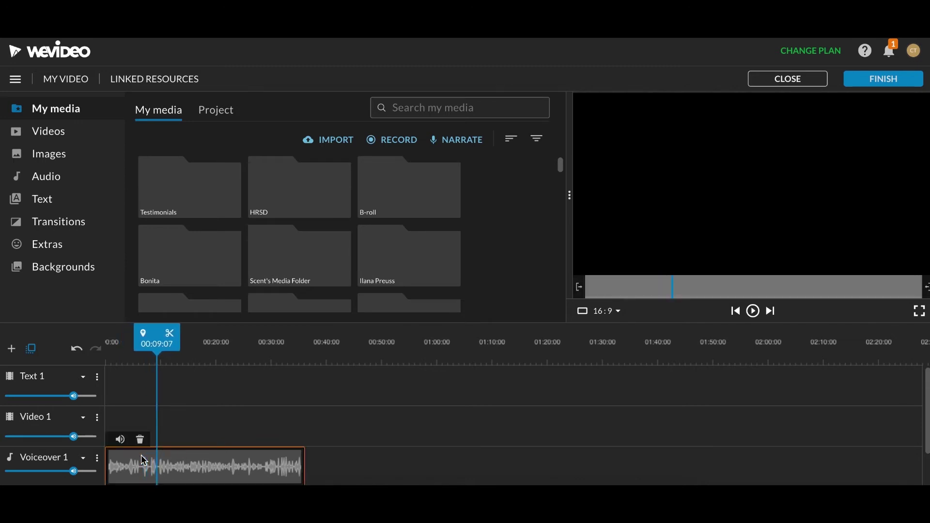
click(156, 334)
drag(156, 334, 155, 336)
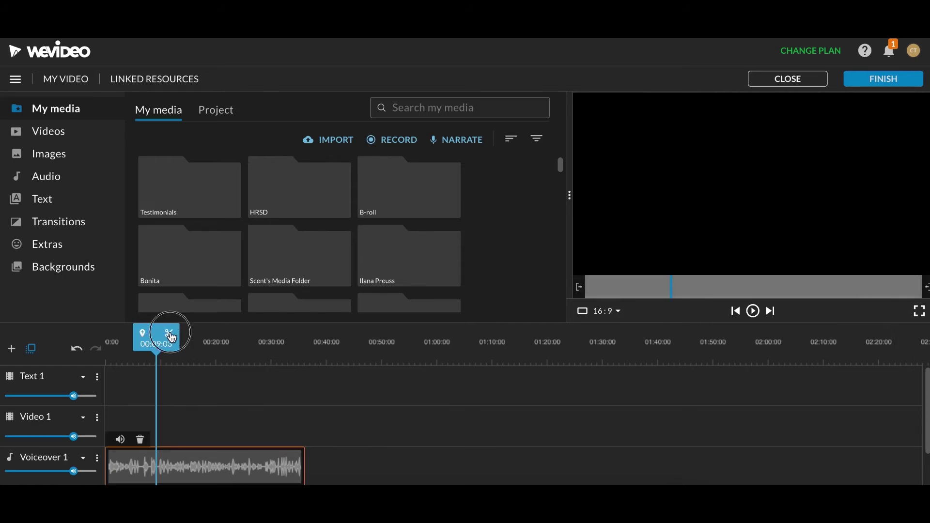
click(170, 334)
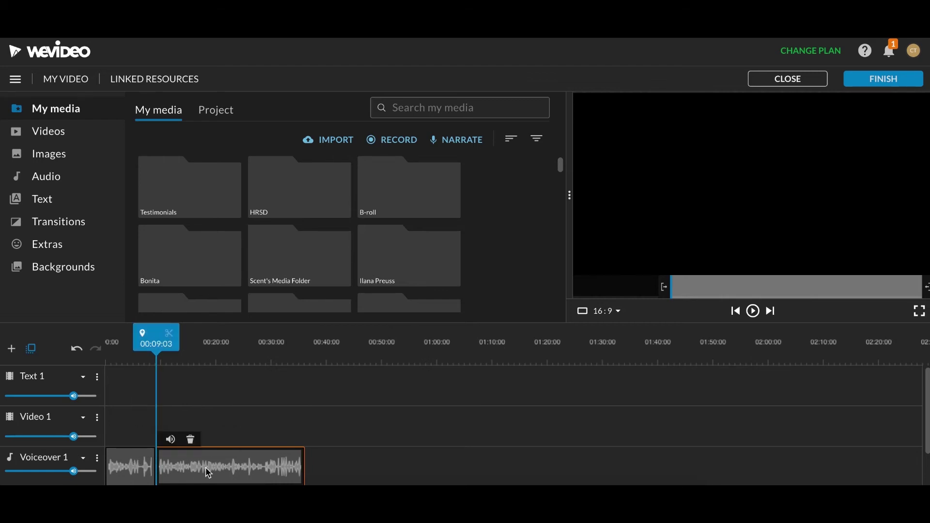
Step: Delete the opening narration piece and move the remainder to 00:00:00
click(136, 471)
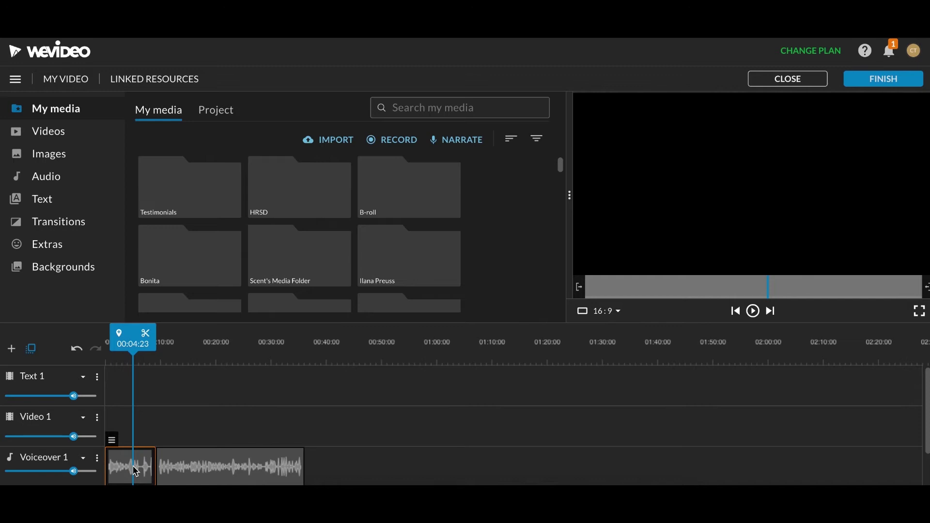
key(Delete)
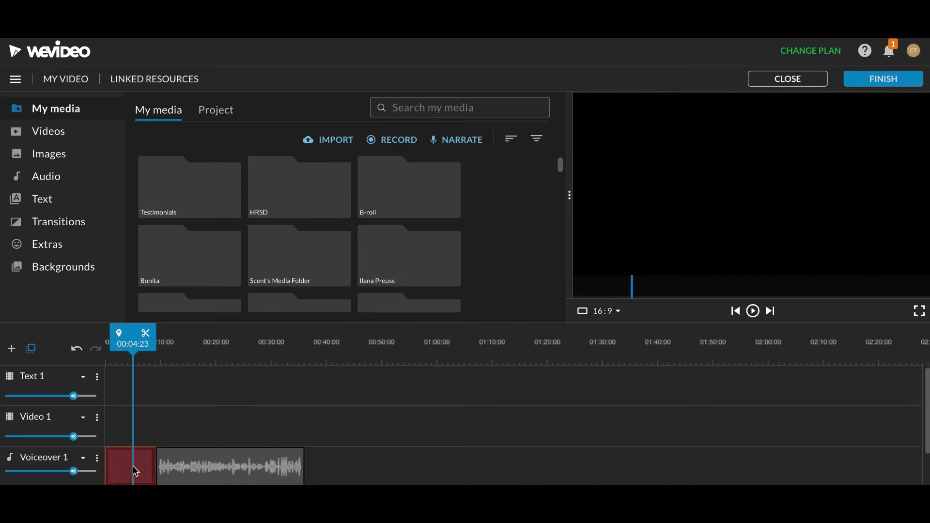
drag(213, 473, 151, 481)
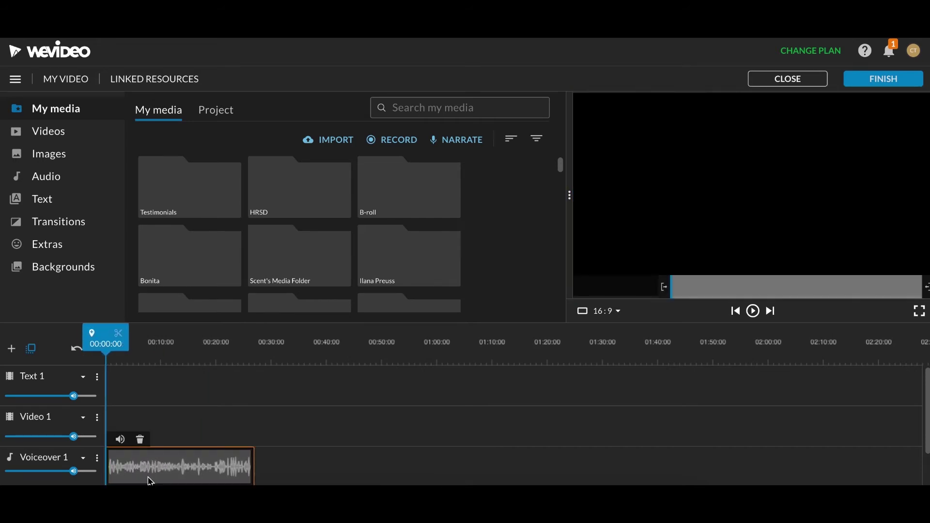
Step: Preview and pause the trimmed narration, then scroll My media down to the uploaded files
key(space)
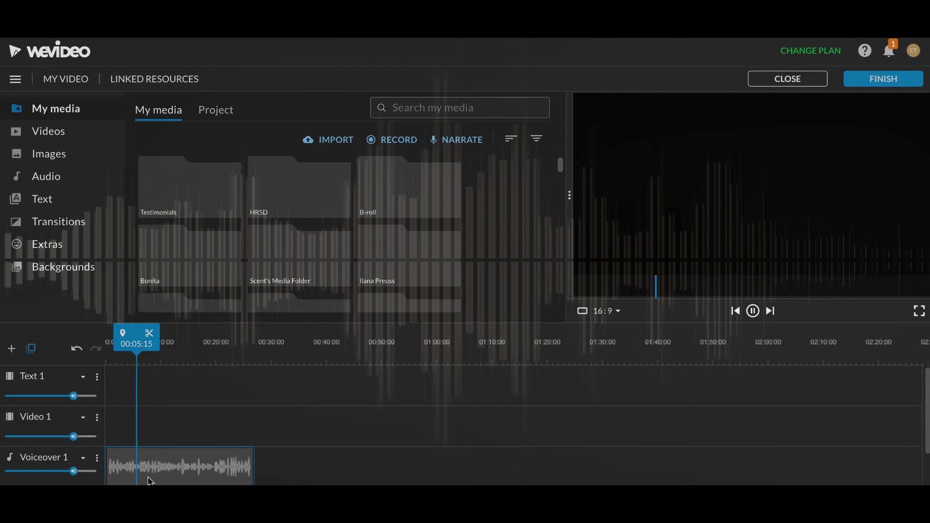
key(space)
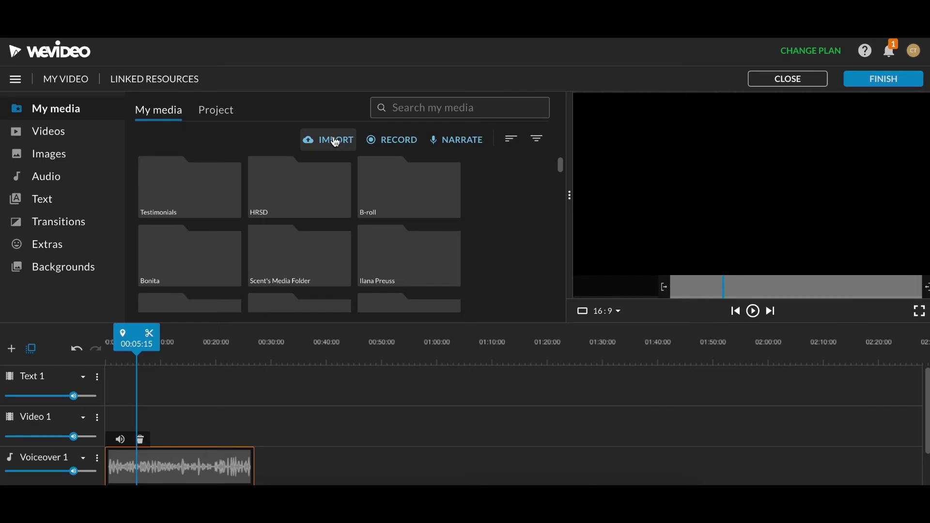
scroll(349, 241, down, 8)
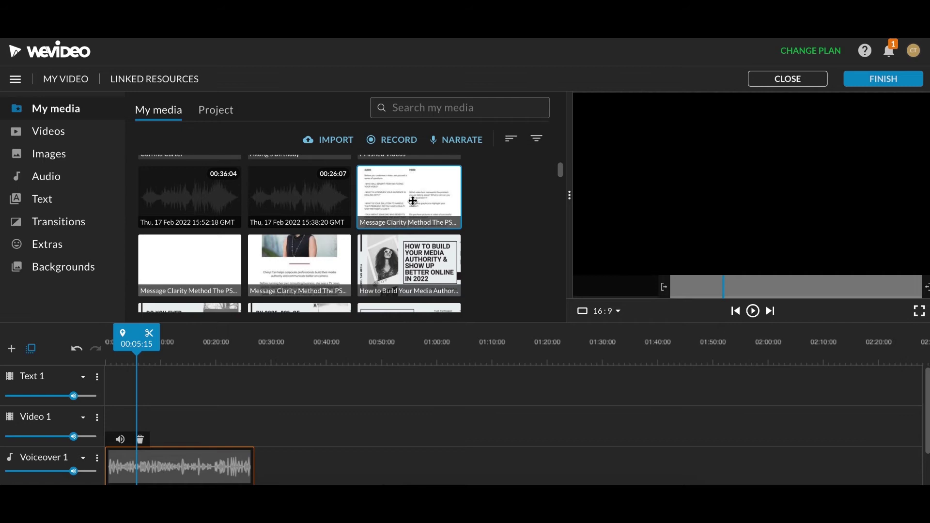
Step: Add the Message Clarity Method page to the start of Video 1, preview, and select it
drag(412, 201, 117, 439)
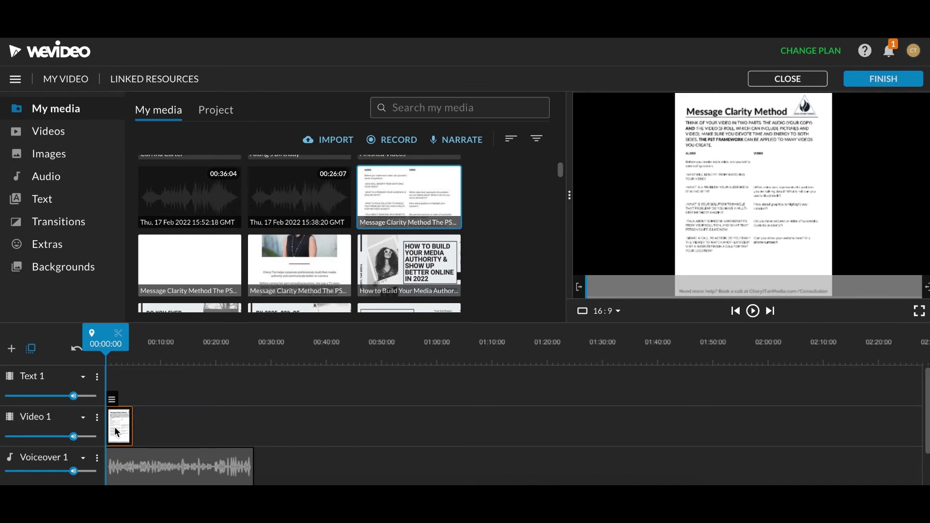
key(space)
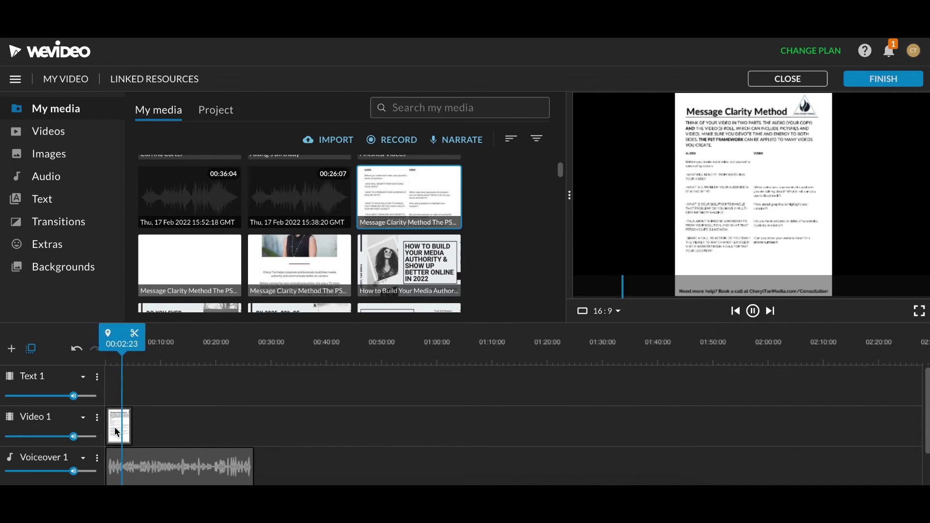
click(114, 426)
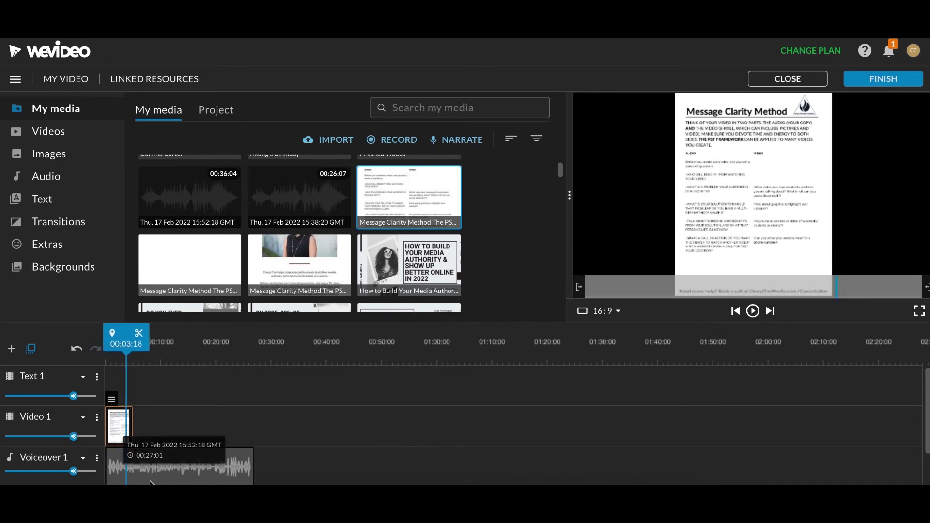
Step: Stretch the Message Clarity Method clip to 00:27:01 and bring the playhead back toward the start
drag(131, 425, 254, 431)
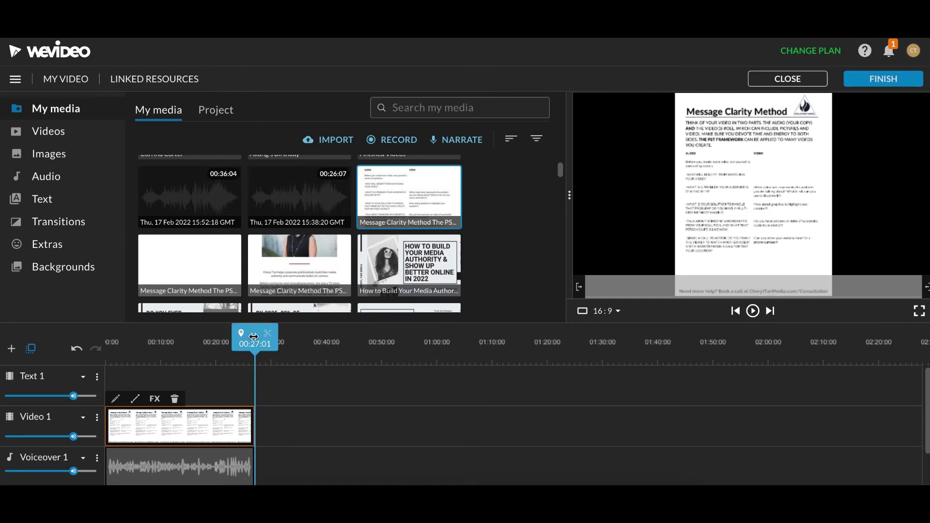
mouse_move(253, 337)
mouse_down()
mouse_move(158, 339)
mouse_move(139, 353)
mouse_up()
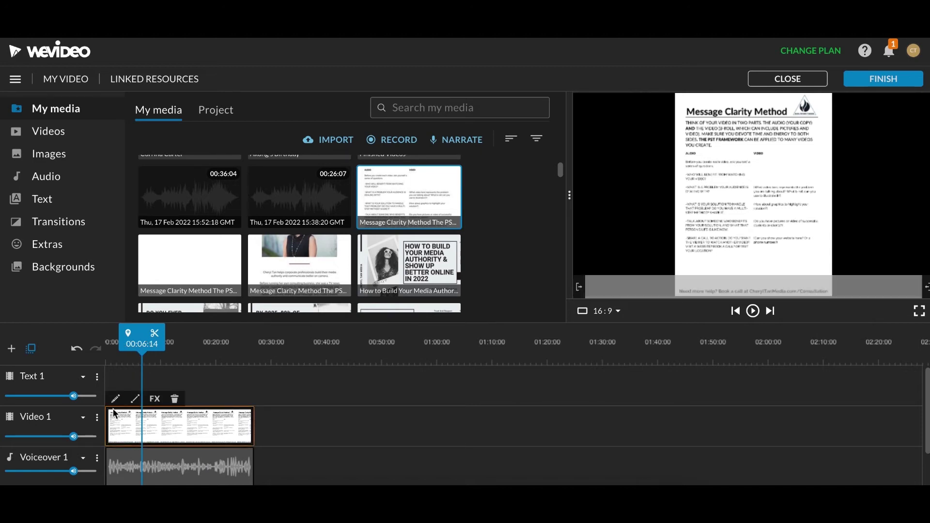
Step: Split the Message Clarity Method page clip at about 00:05:03
drag(137, 337, 134, 337)
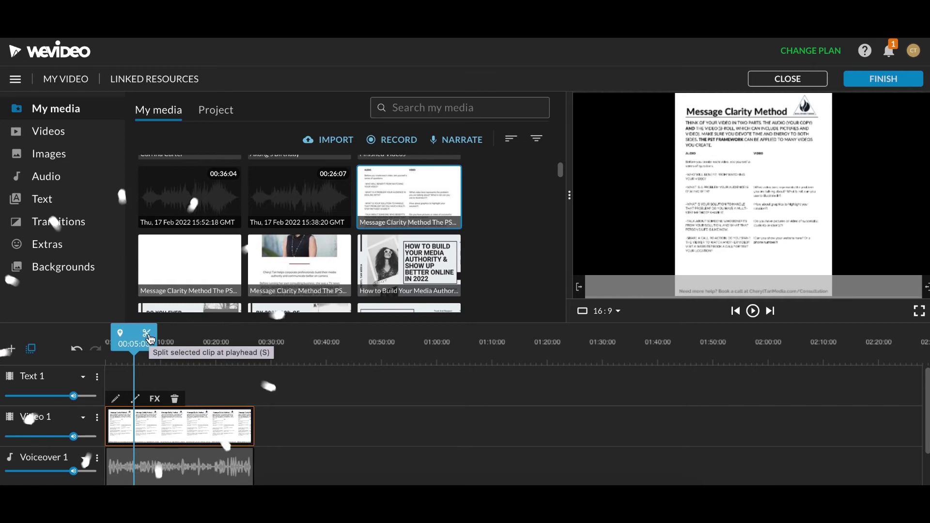
click(146, 334)
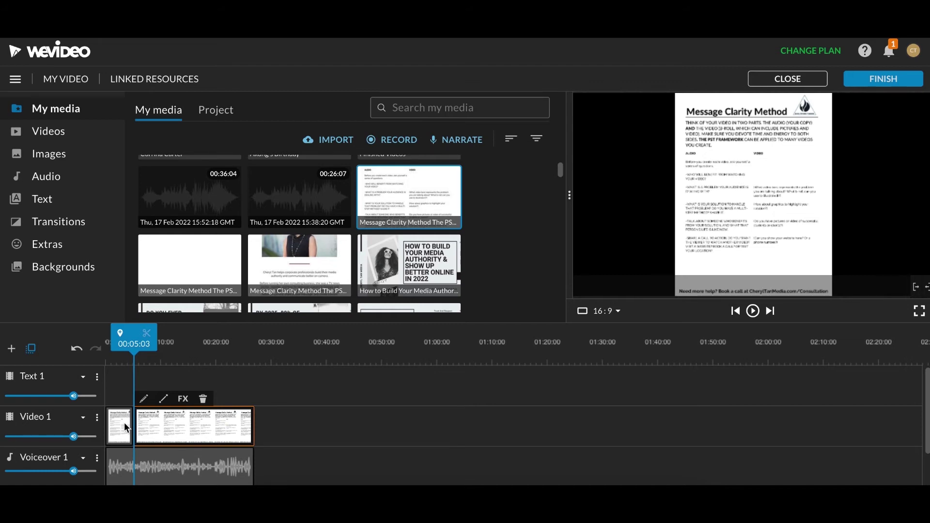
Step: Zoom the second page clip to 2.32× so it frames the Message Clarity Method heading
double_click(154, 423)
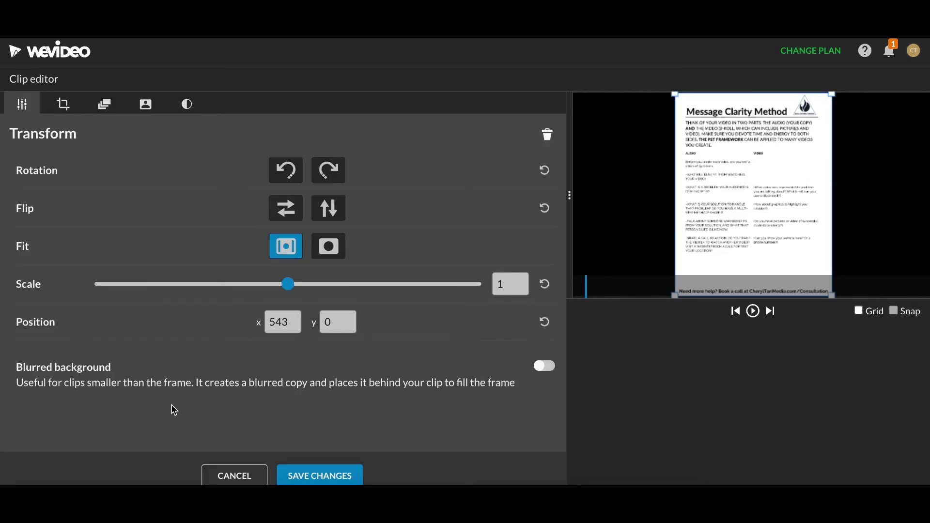
drag(288, 286, 353, 295)
drag(699, 146, 702, 326)
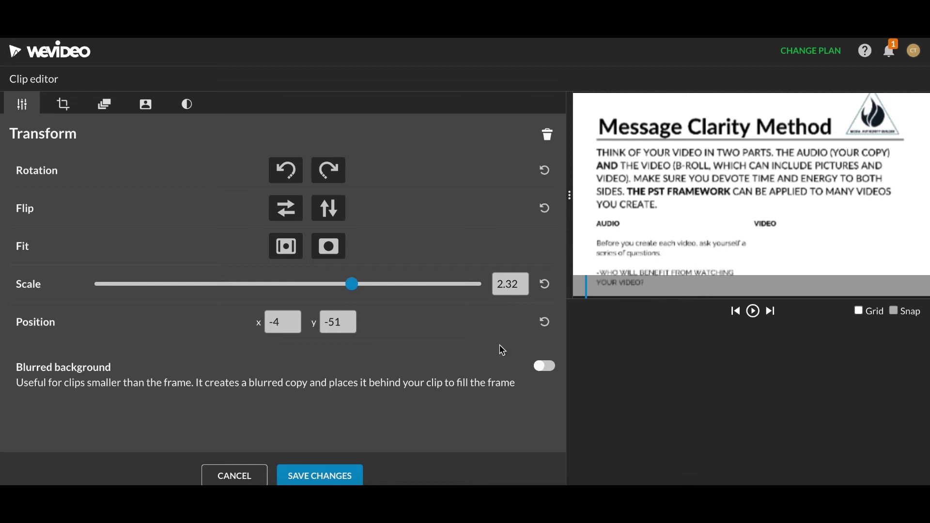
click(345, 478)
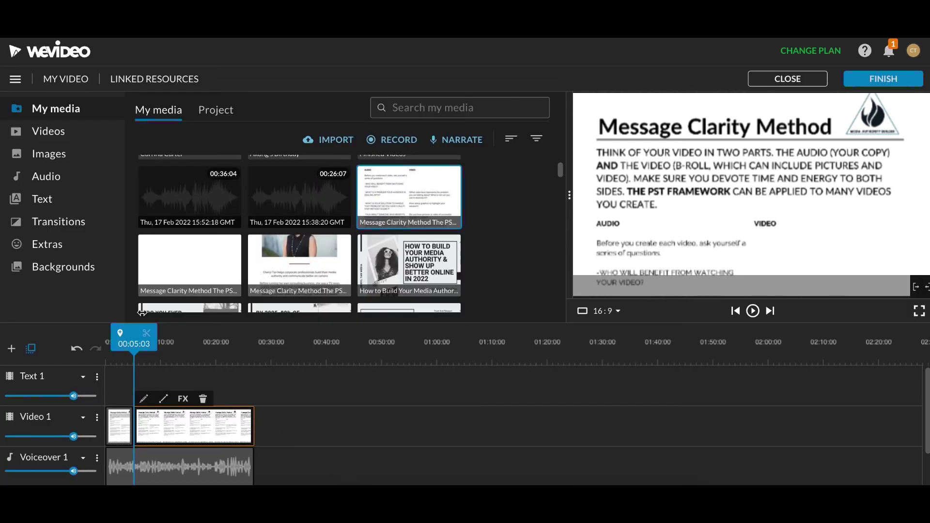
Step: Play back the zoomed section to check it, stopping at about eight seconds
drag(132, 332, 125, 331)
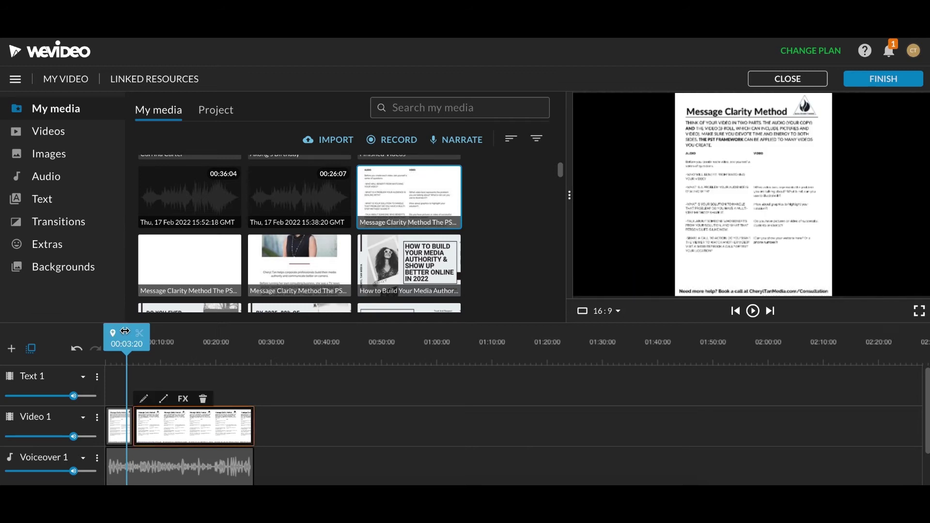
key(space)
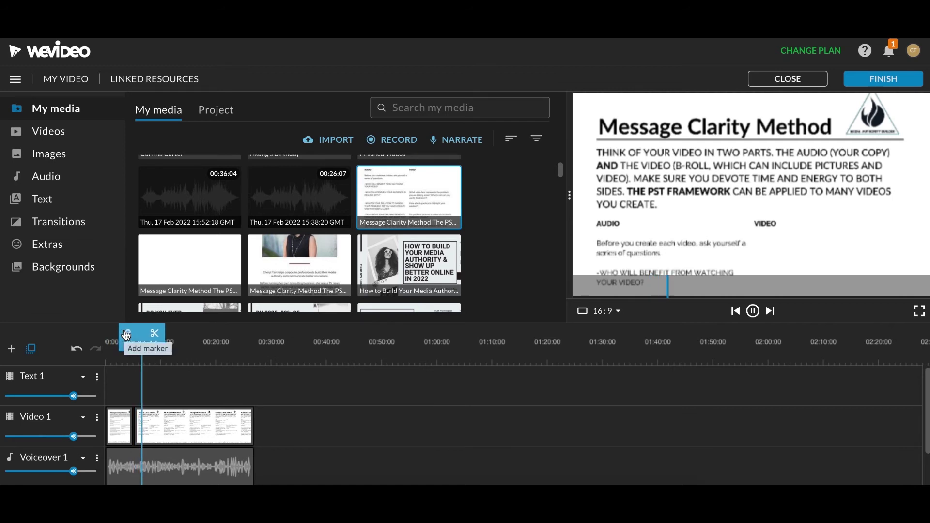
key(space)
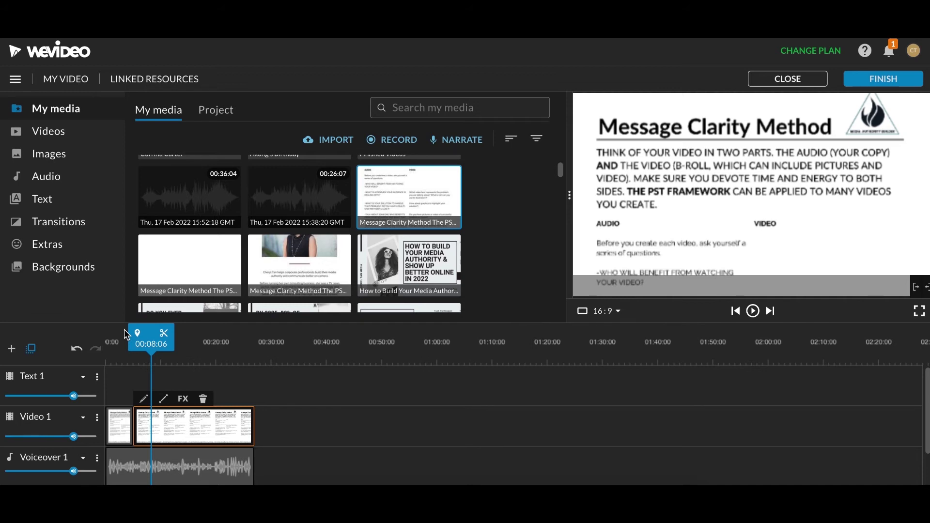
Step: Split the second piece and zoom the new third piece to 3.44× on the VIDEO column text
click(165, 339)
double_click(174, 422)
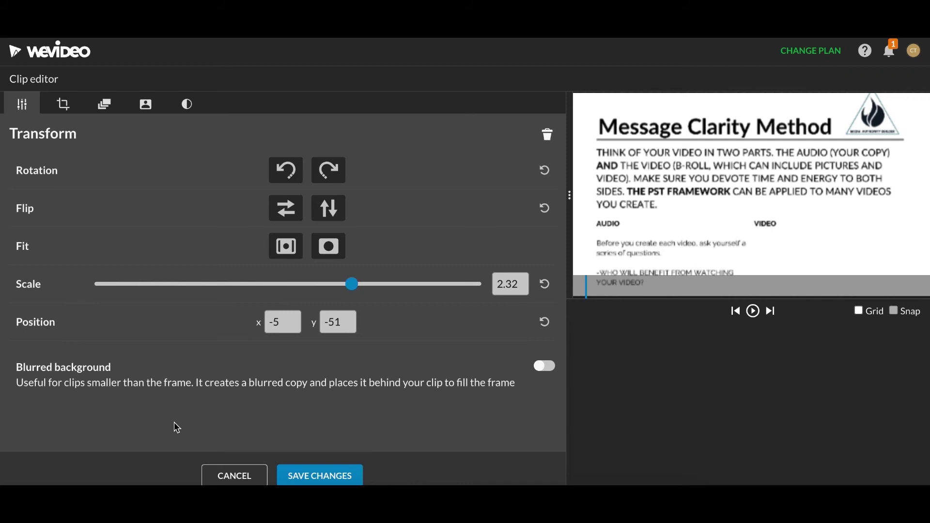
drag(357, 287, 407, 286)
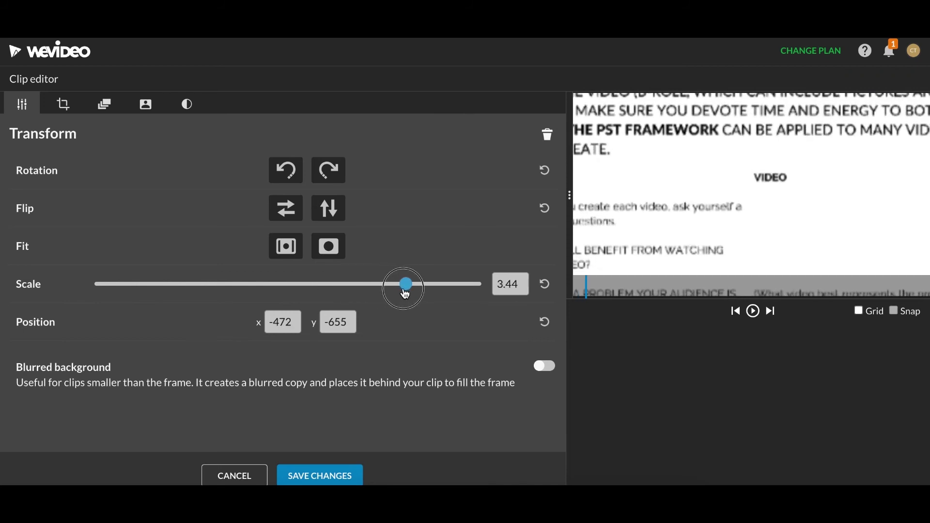
drag(765, 234, 645, 170)
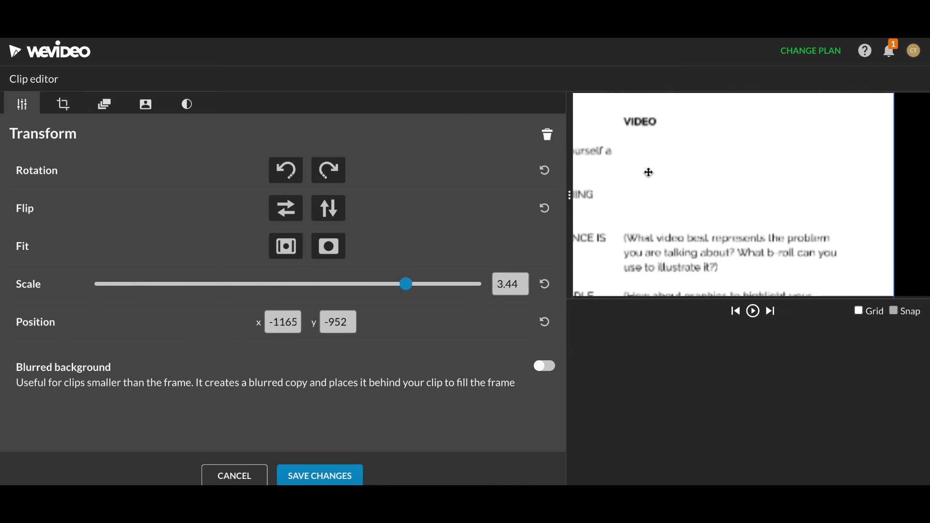
click(339, 480)
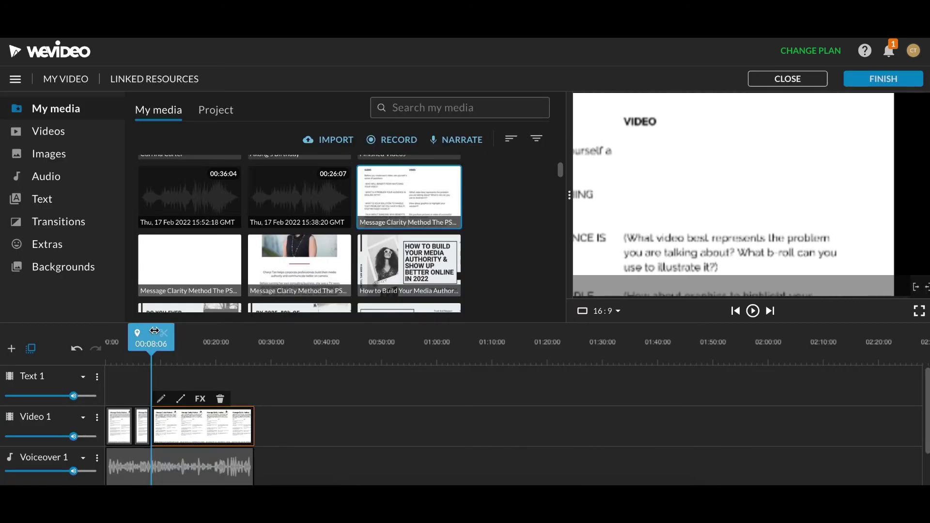
Step: Play back the zoomed page clips to review them, then pause the narration
drag(154, 330, 126, 336)
key(space)
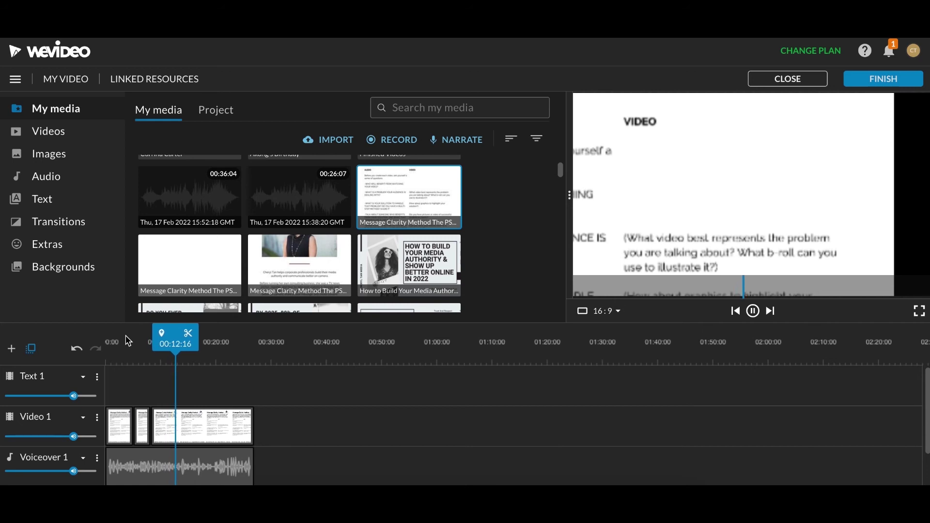
key(space)
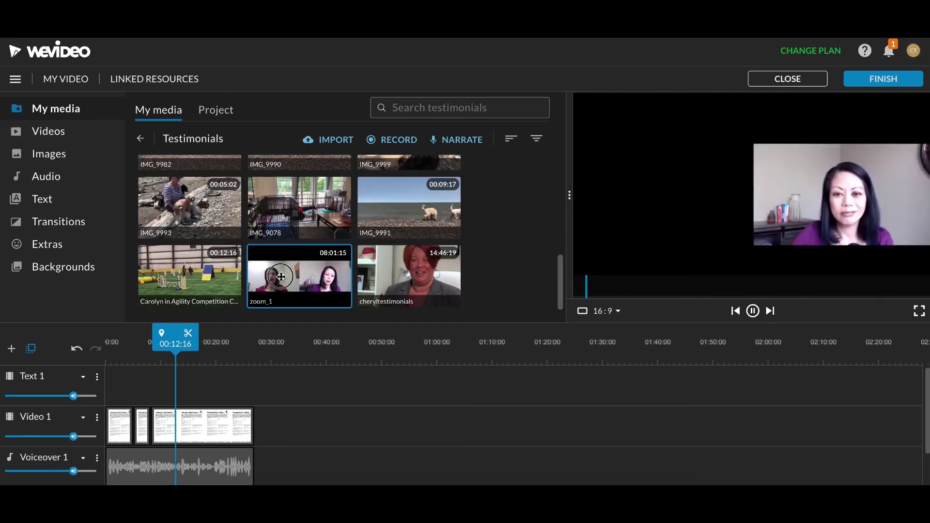
Step: Add zoom_1 to Video 1 and shorten the last document clip to end near 00:16
drag(299, 276, 281, 423)
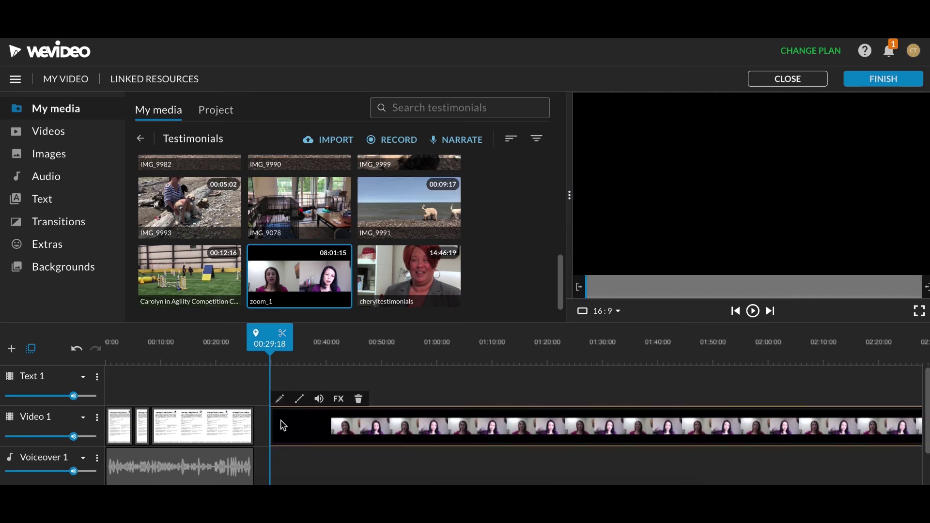
click(251, 433)
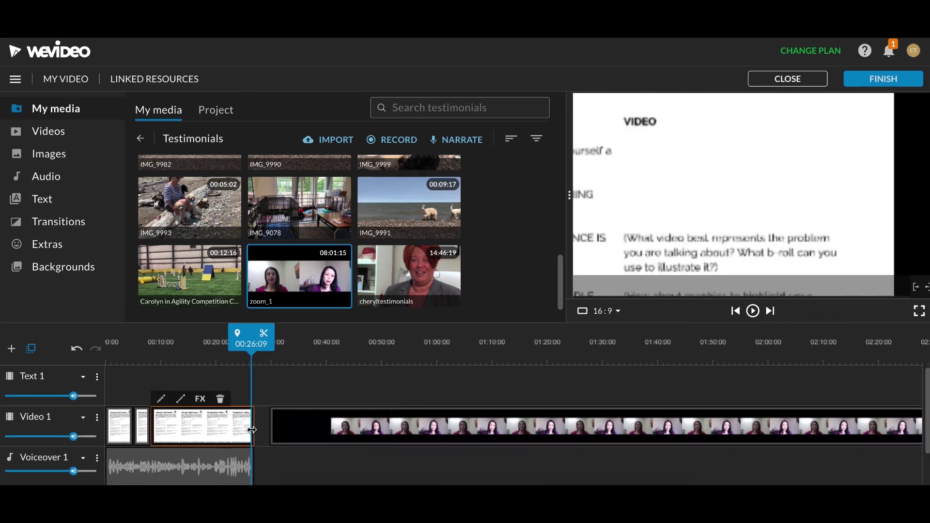
drag(252, 430, 183, 426)
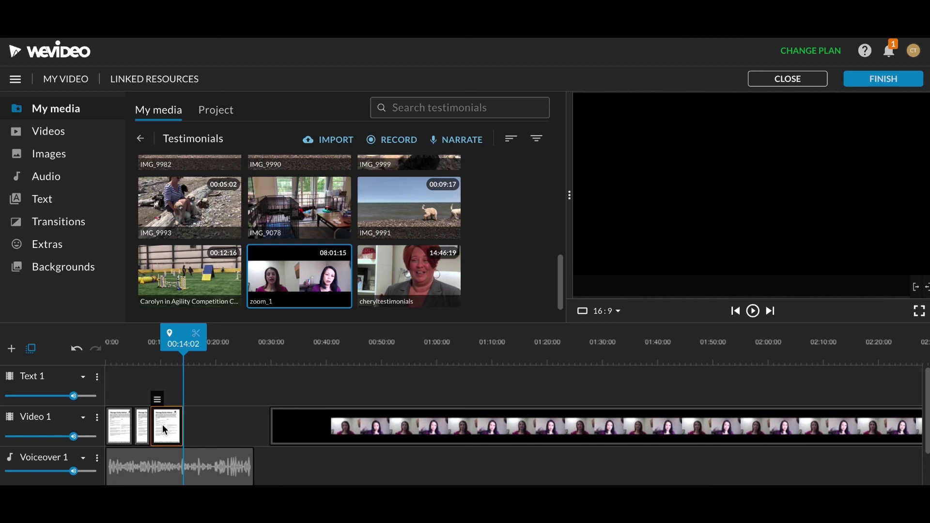
double_click(163, 427)
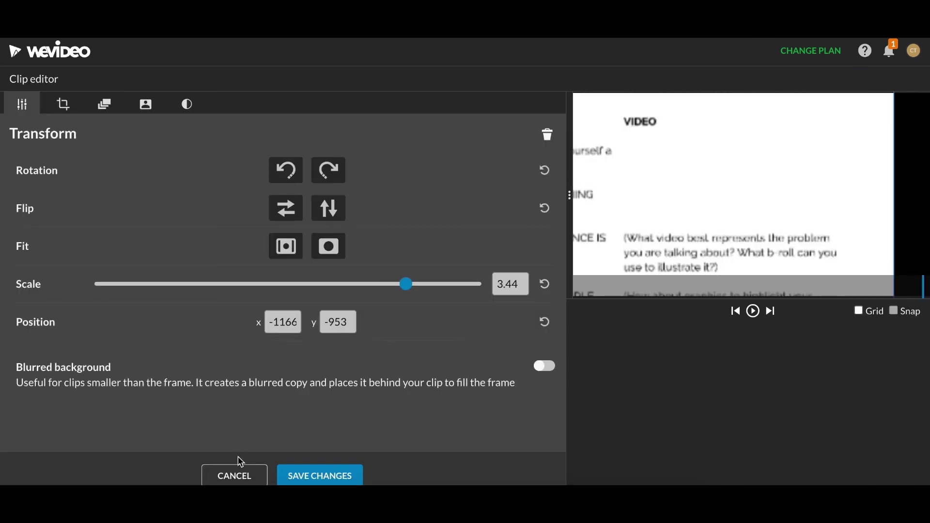
click(236, 475)
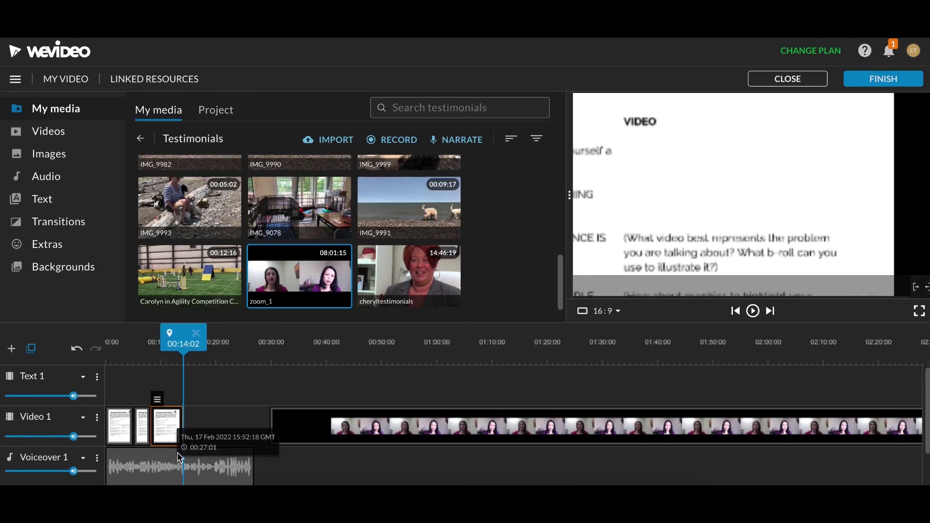
Step: Move zoom_1 to about 00:14, cut away its opening before 00:36:08, and close the gap
click(358, 429)
drag(357, 429, 271, 430)
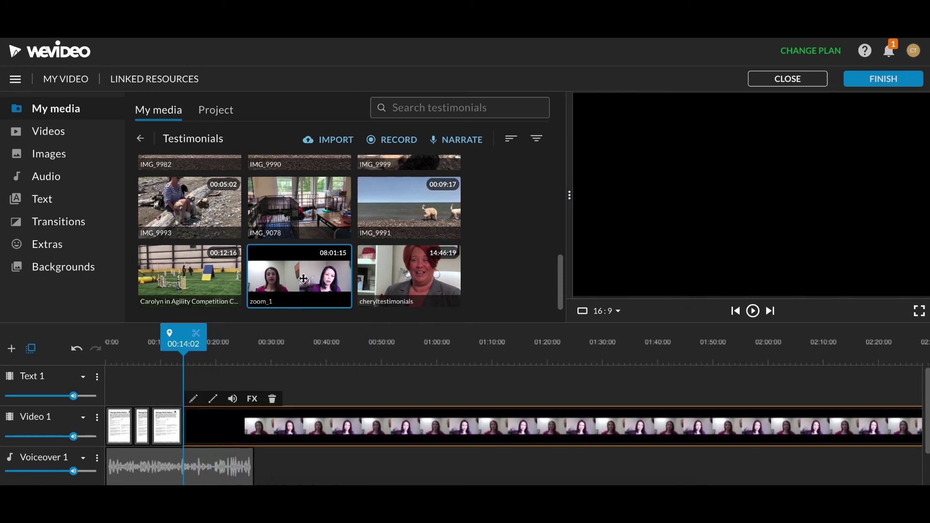
click(180, 334)
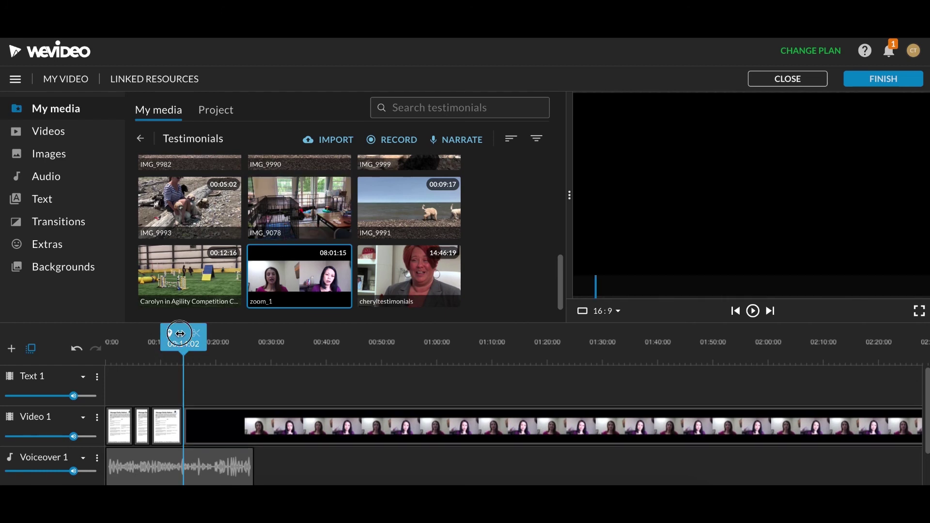
drag(180, 334, 305, 339)
click(309, 414)
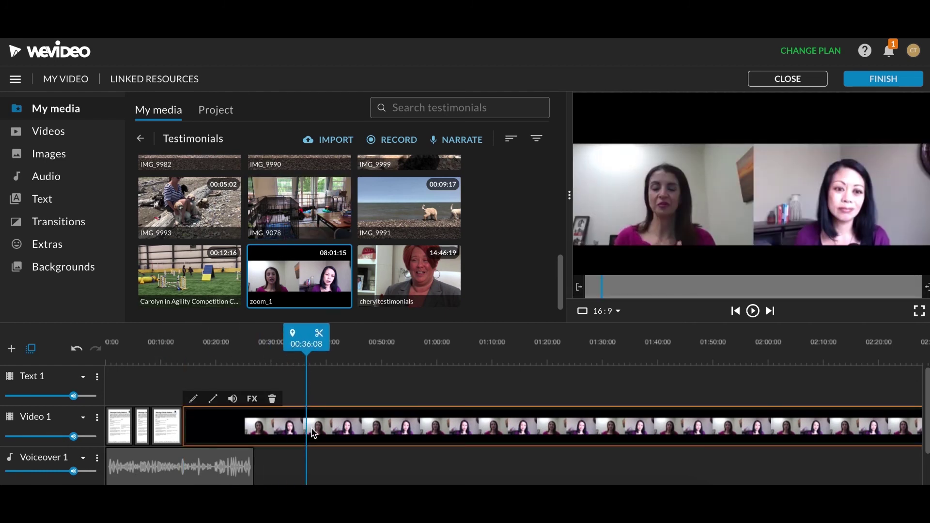
click(319, 334)
click(274, 426)
key(Delete)
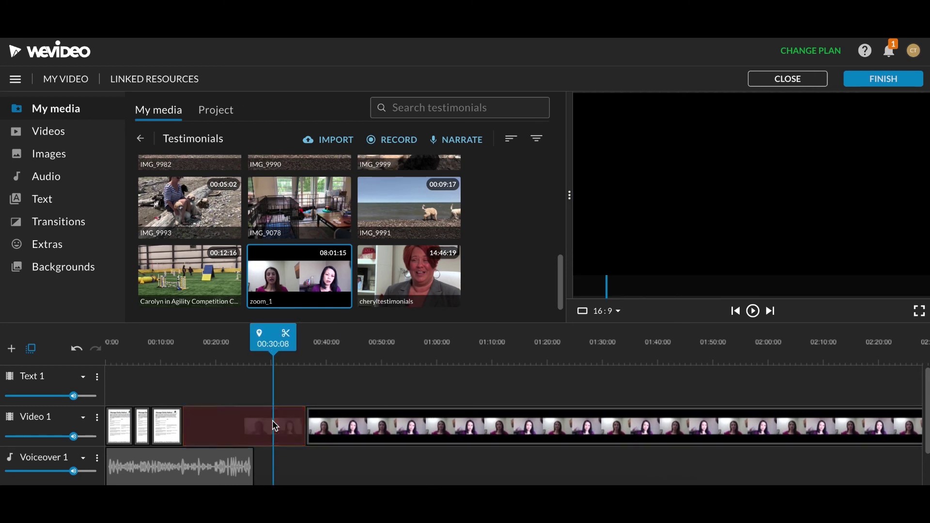
drag(353, 426, 236, 435)
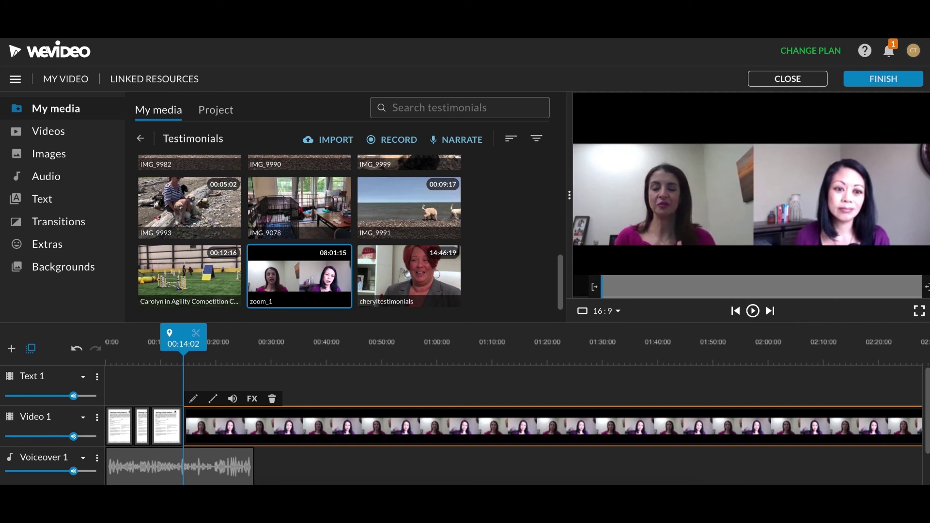
Step: Set the zoom_1 interview clip's audio level to 0 in its Volume settings
double_click(240, 431)
click(103, 105)
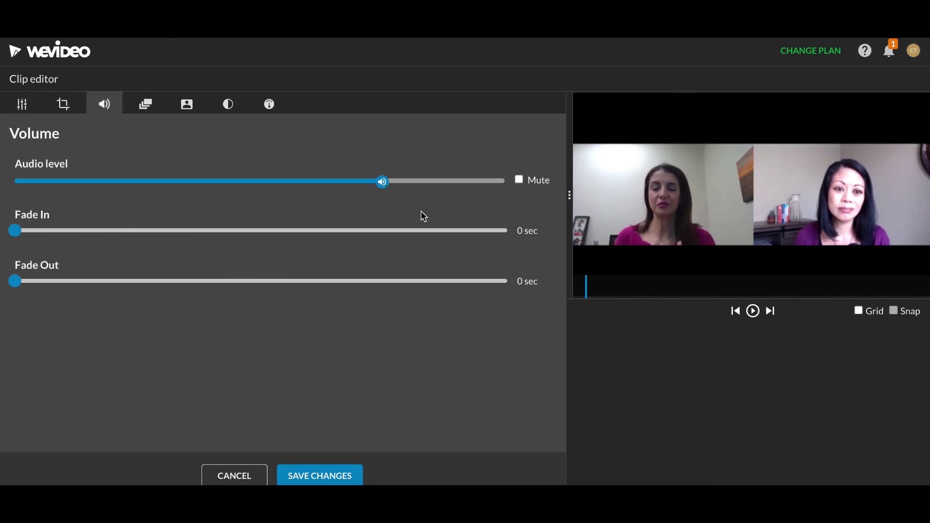
drag(382, 182, 15, 182)
click(307, 474)
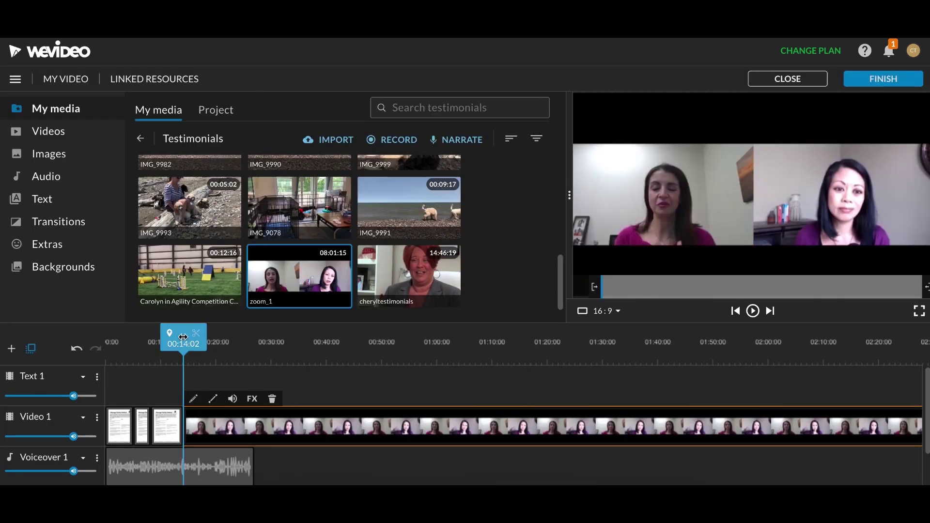
Step: Split the interview clip at 00:25:24 and delete the part after the split
drag(183, 337, 249, 369)
click(251, 440)
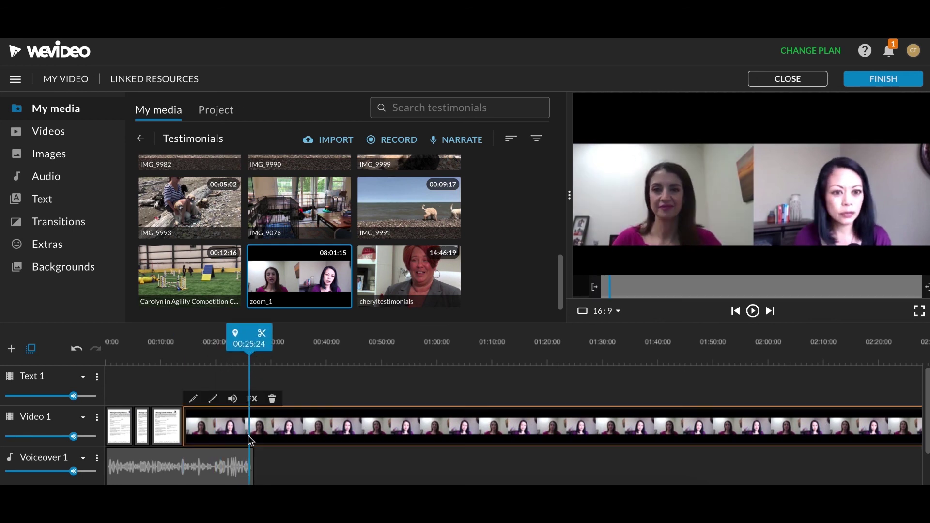
click(262, 334)
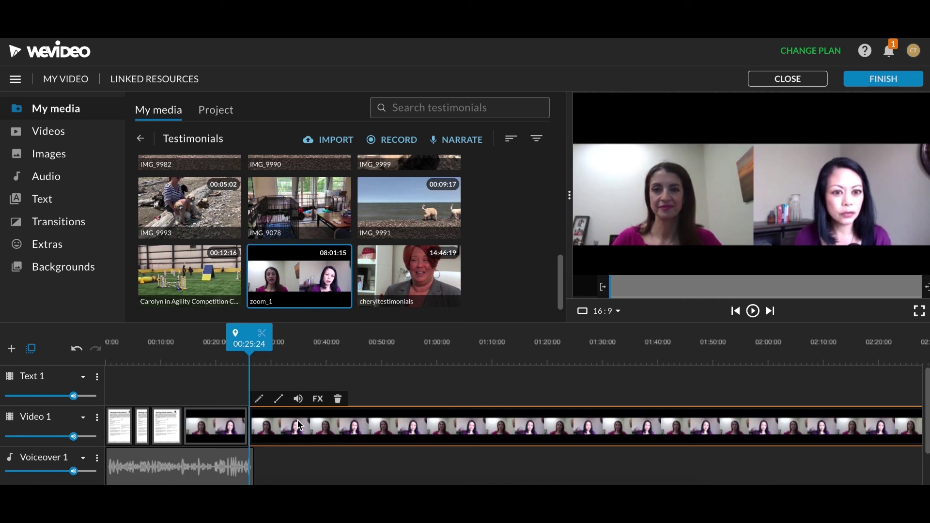
key(Delete)
Step: Extend the interview clip so it ends with the voiceover at 00:27:01
click(239, 334)
click(218, 339)
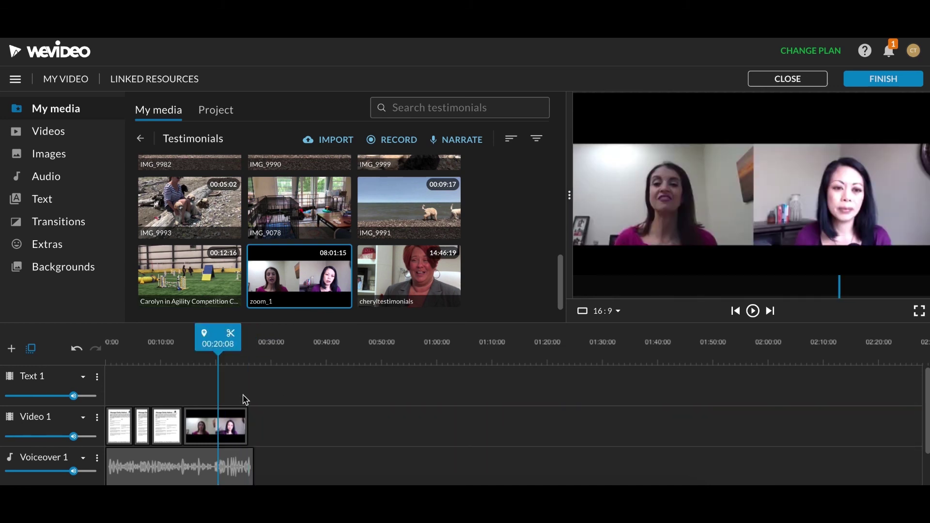
mouse_move(247, 426)
mouse_down()
mouse_move(234, 428)
mouse_move(255, 429)
mouse_up()
drag(255, 334, 3, 266)
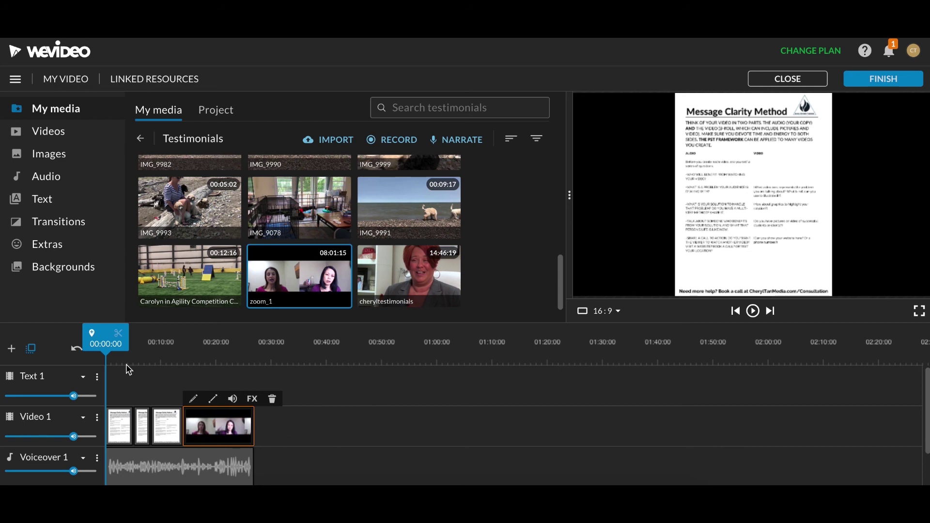
key(space)
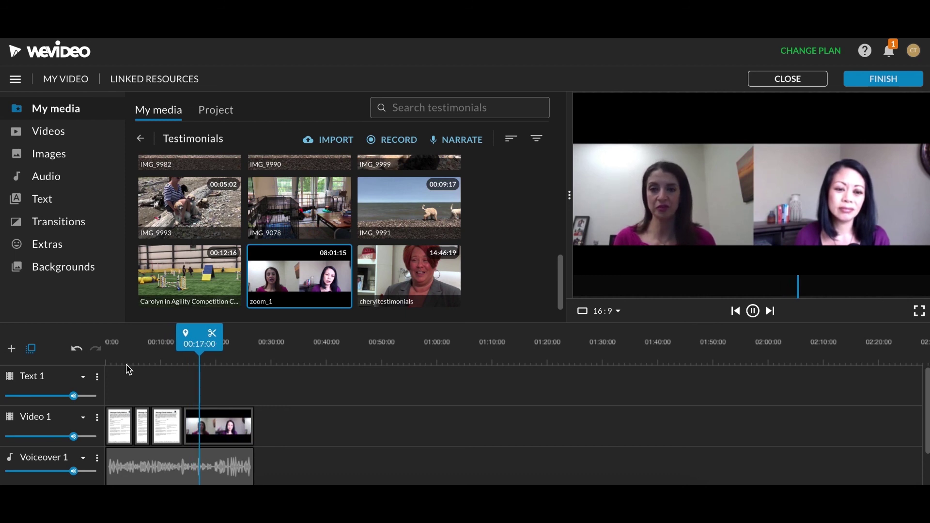
key(space)
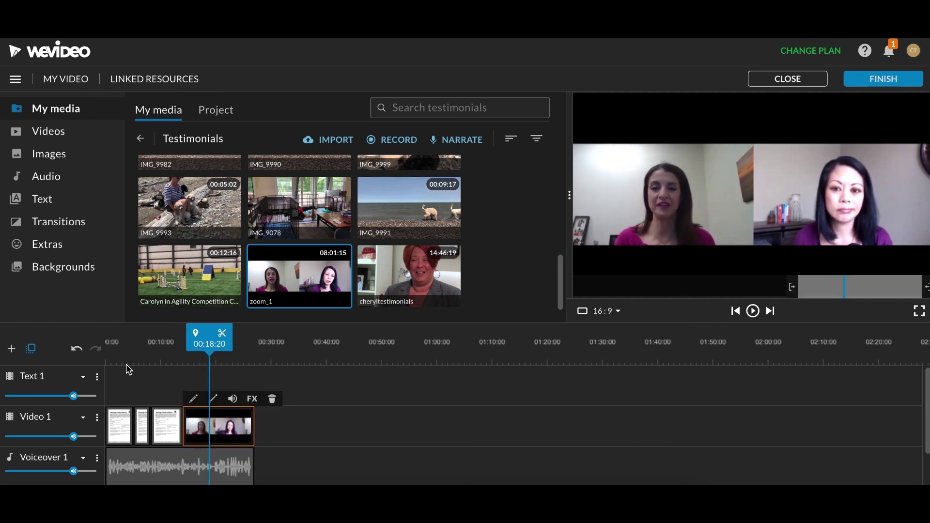